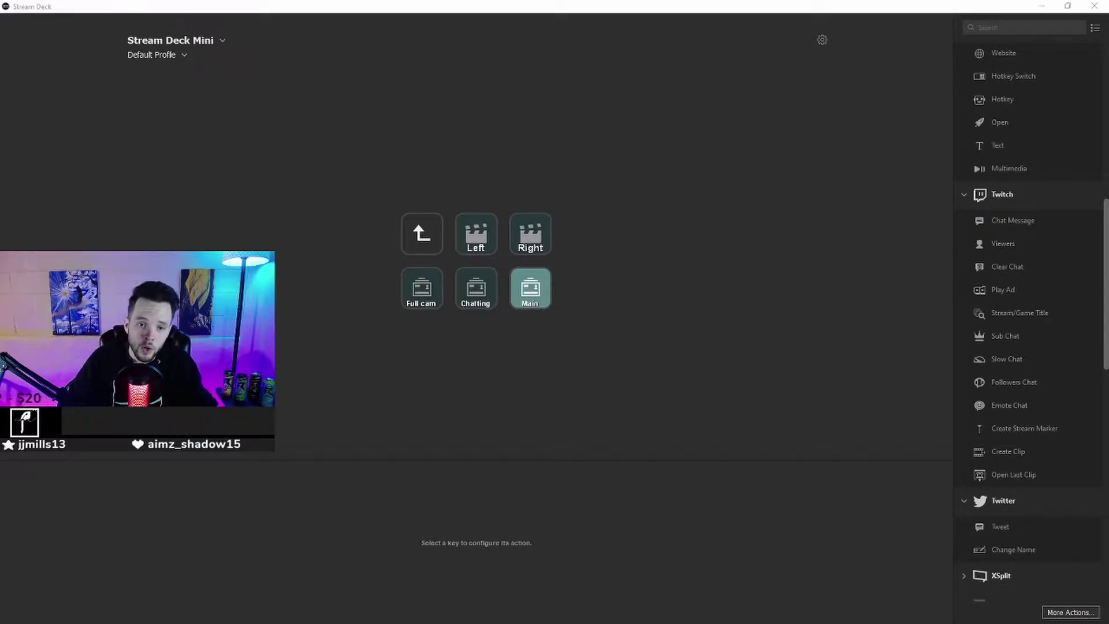
Go up two levels to the root keys and open the Twitch folder, then scroll the actions list to the Twitch section.
click(415, 233)
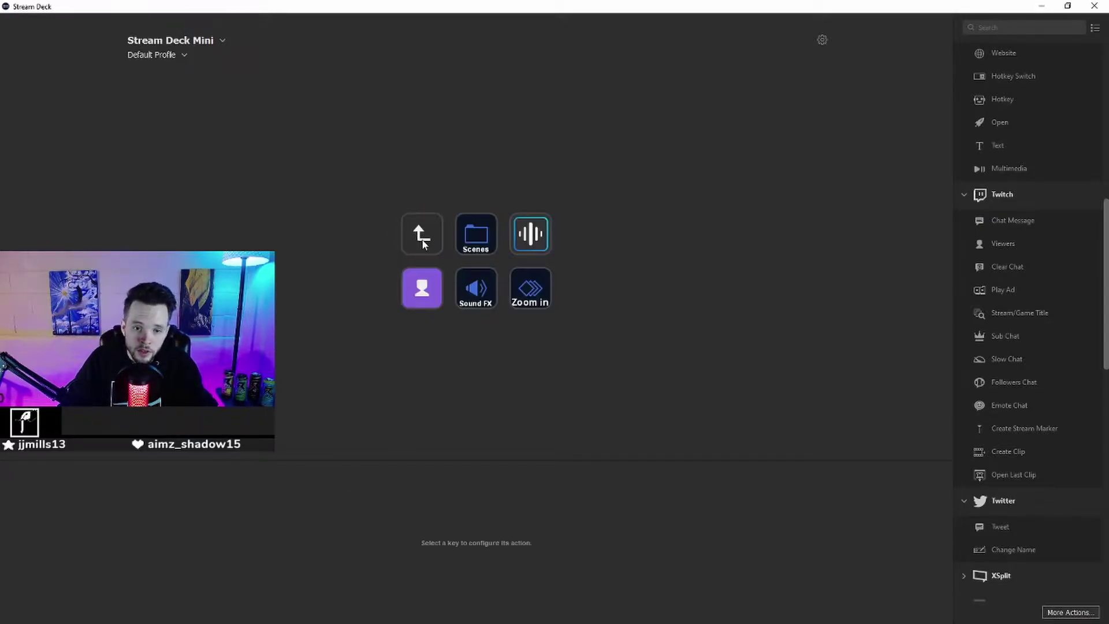
click(422, 240)
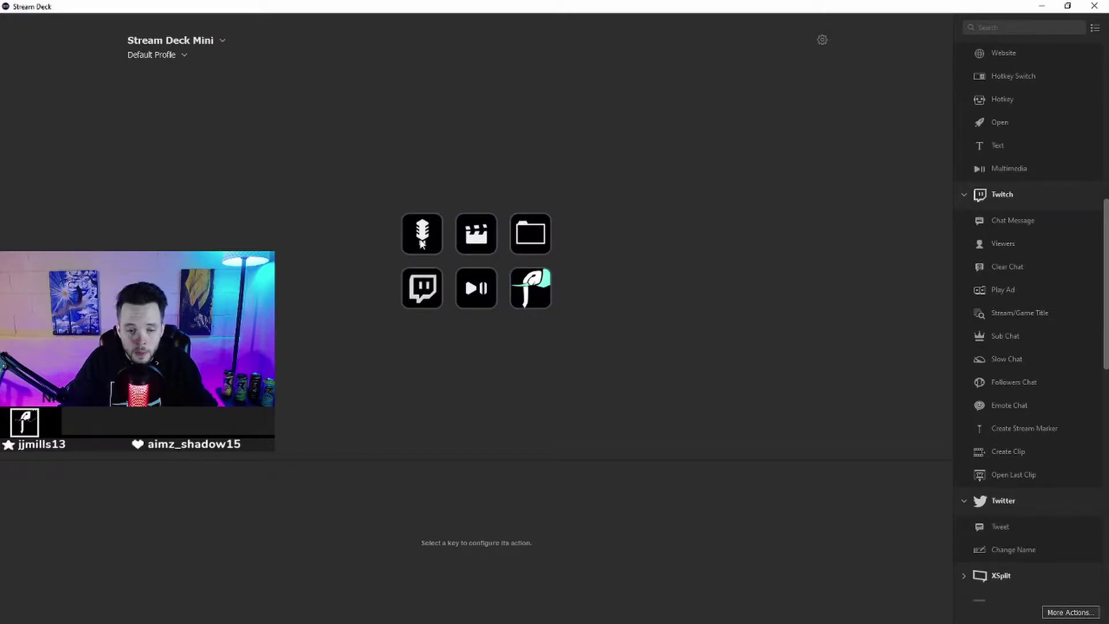
click(427, 292)
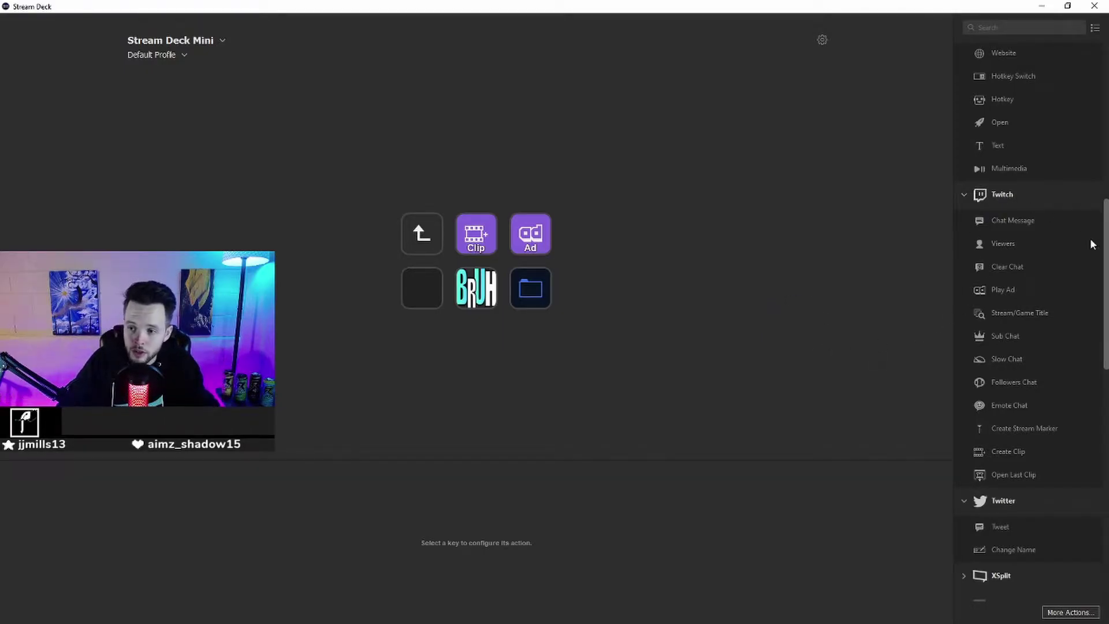
scroll(1106, 227, up, 9)
scroll(1092, 168, down, 7)
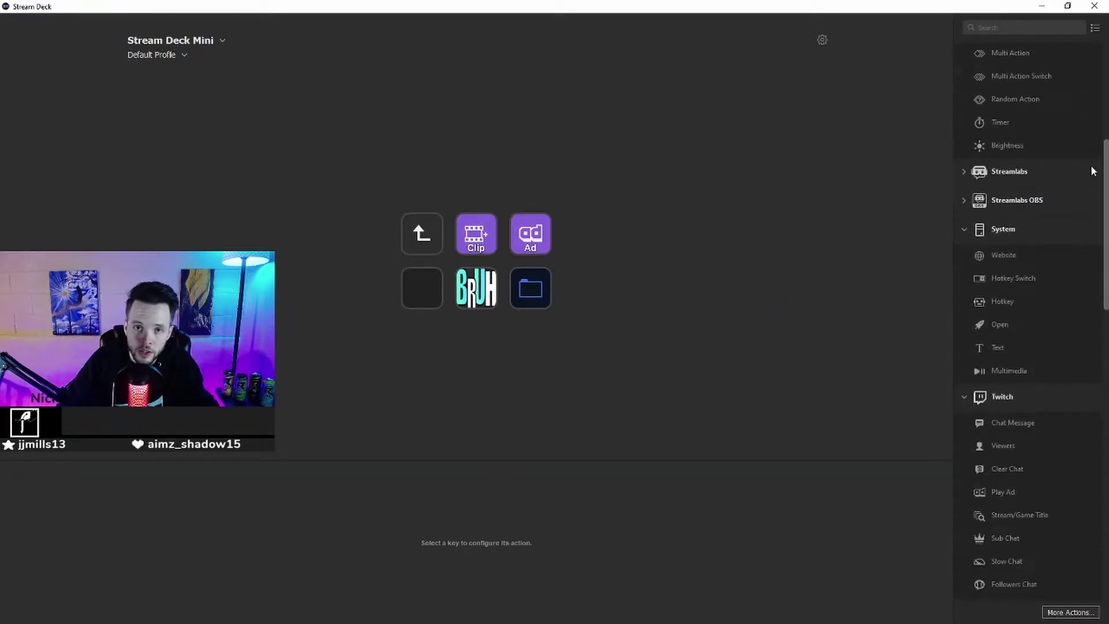
scroll(1092, 198, down, 3)
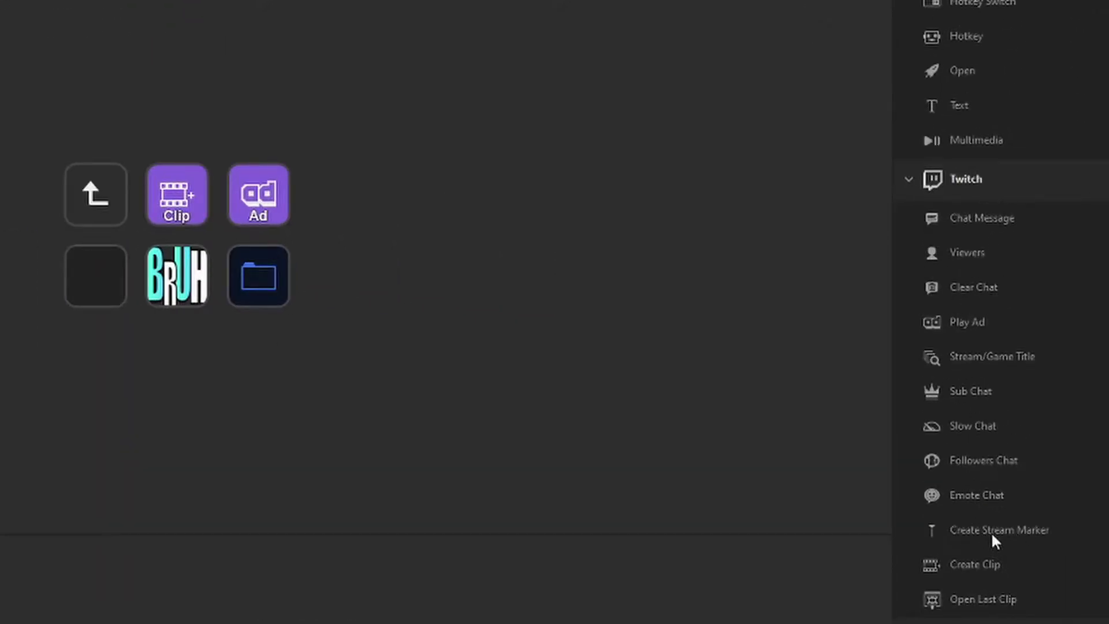
Assign Twitch's Create Stream Marker action to the empty key in the Twitch folder.
mouse_move(992, 532)
mouse_down()
mouse_move(642, 451)
mouse_move(120, 268)
mouse_move(103, 286)
mouse_up()
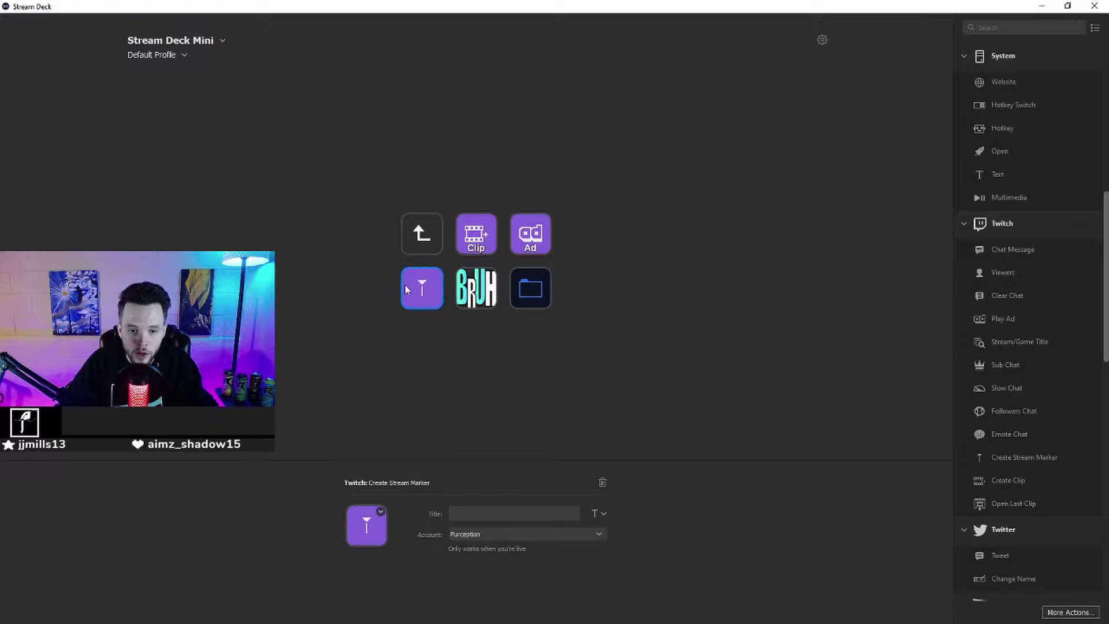
click(598, 345)
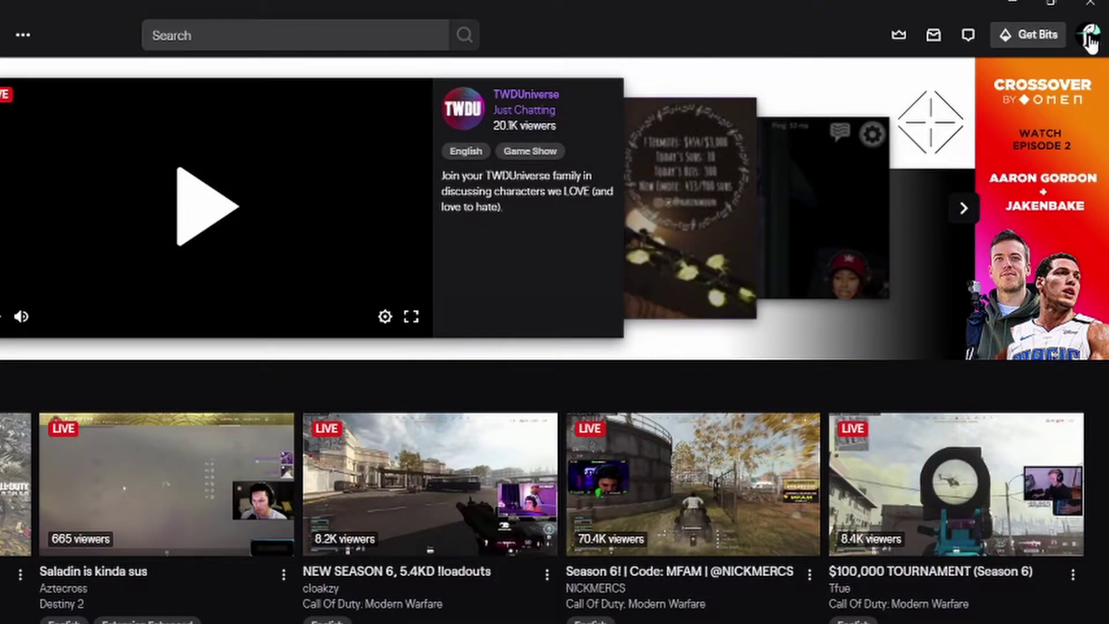
Go to Video Producer from the account menu and browse the past broadcasts and their marker counts.
click(1096, 35)
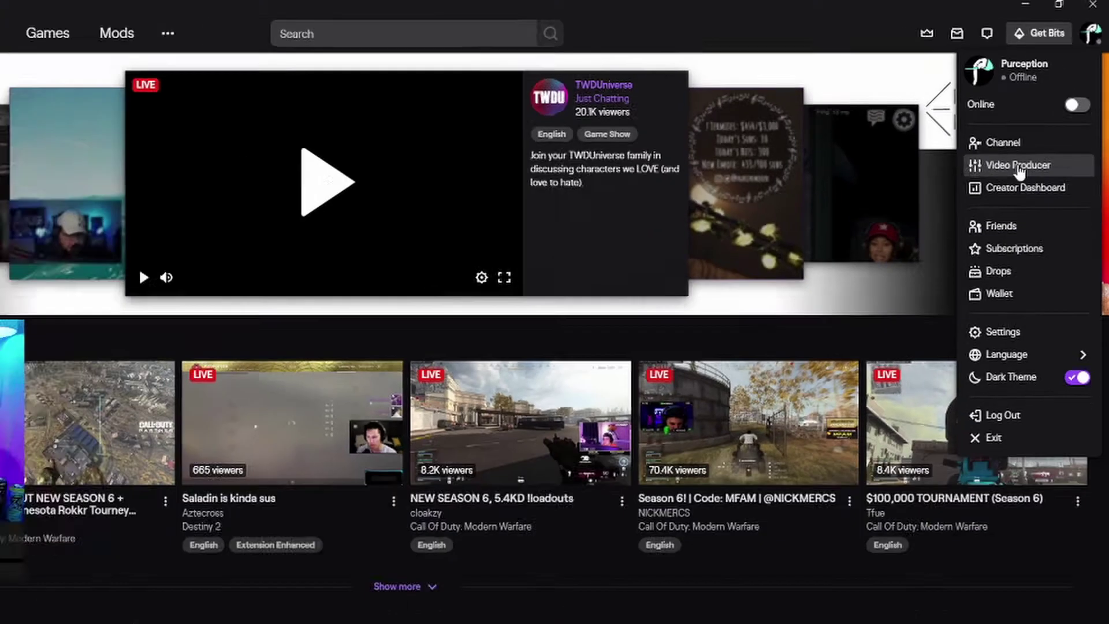
click(967, 187)
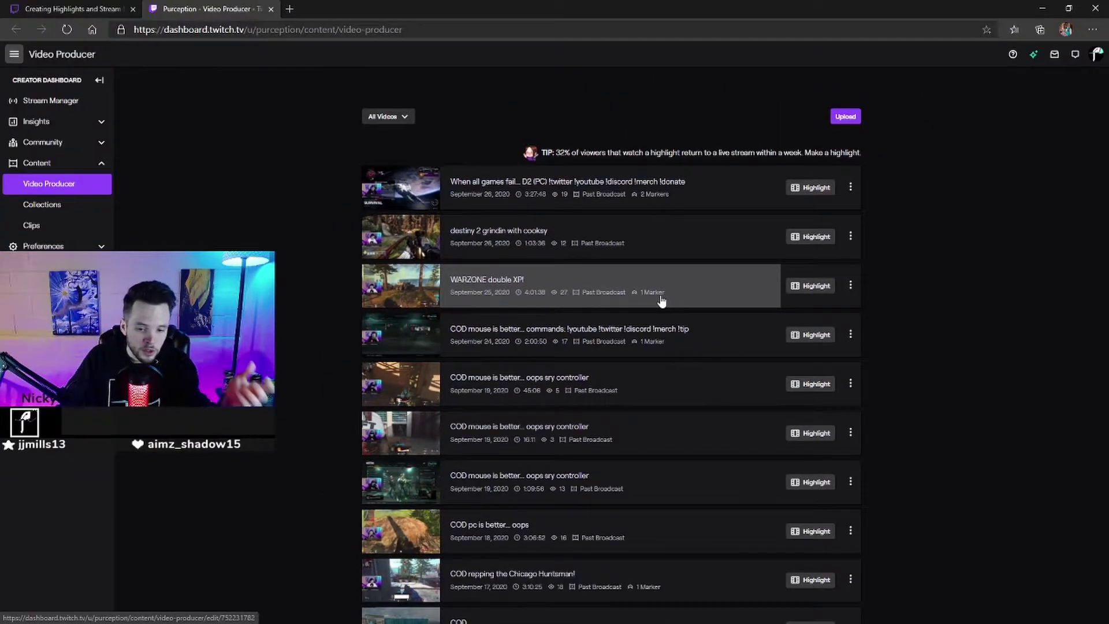
scroll(684, 315, down, 6)
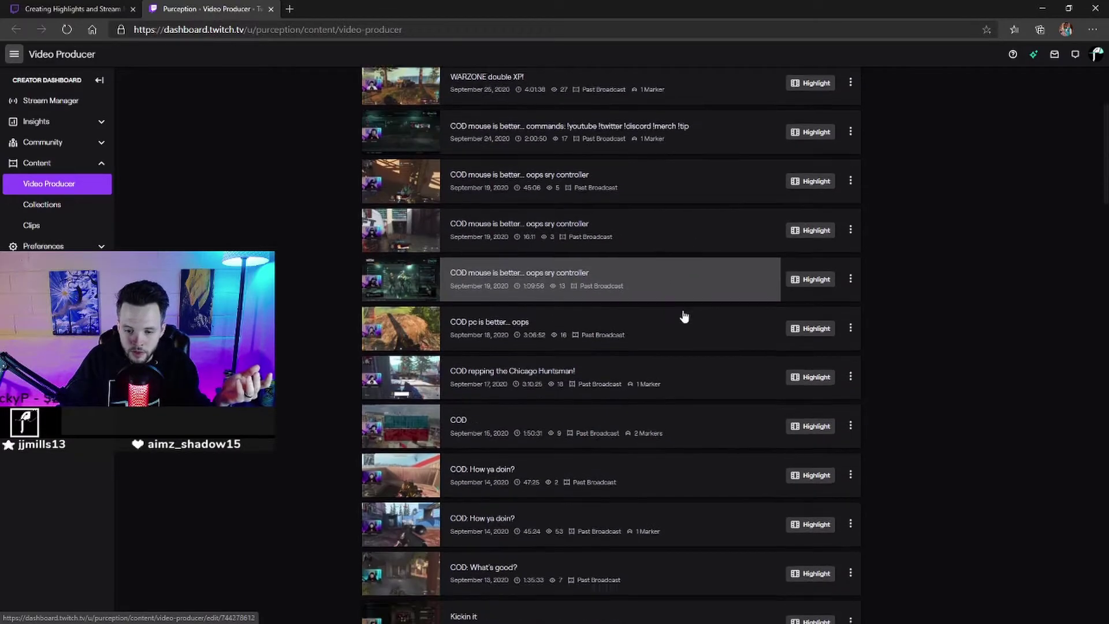
scroll(682, 312, down, 9)
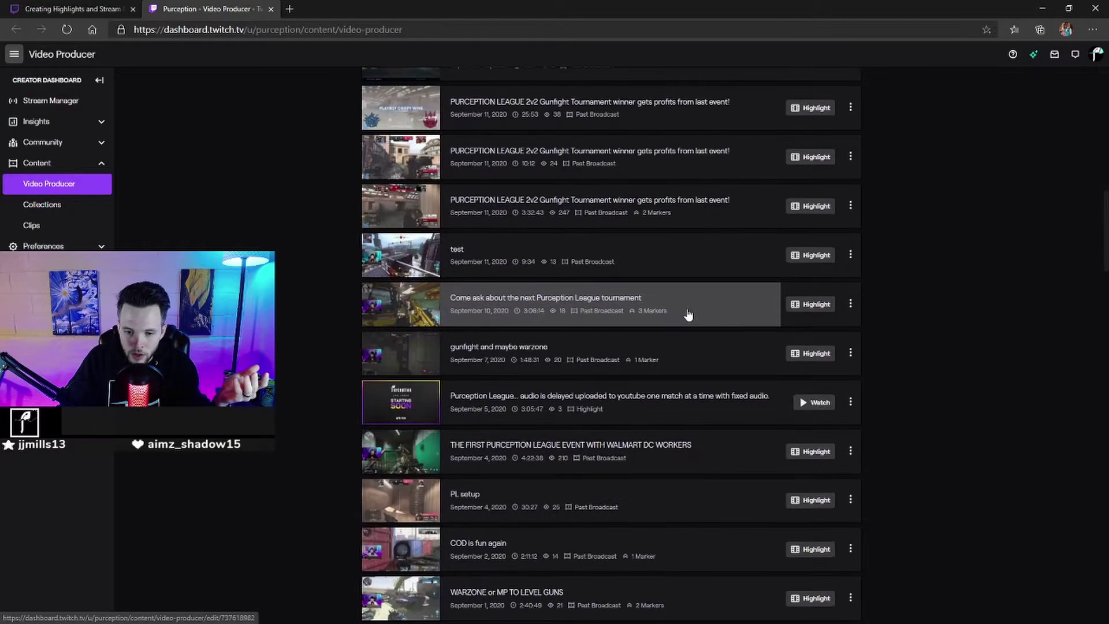
scroll(659, 319, up, 15)
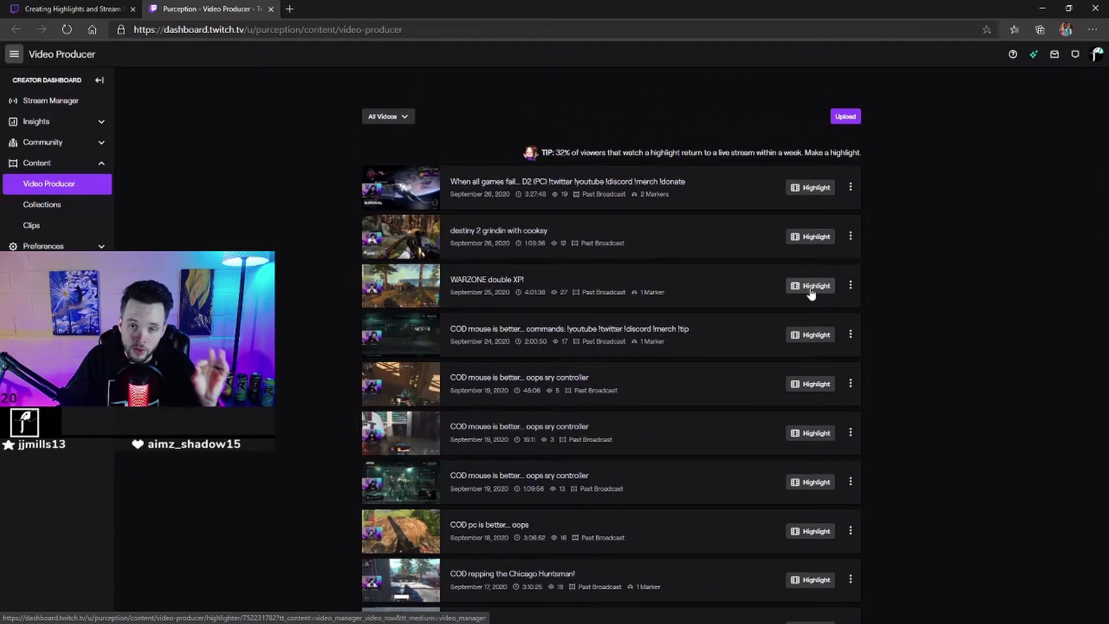
Start a highlight from WARZONE double XP! and play from the stream marker at 2:14:27.
click(811, 289)
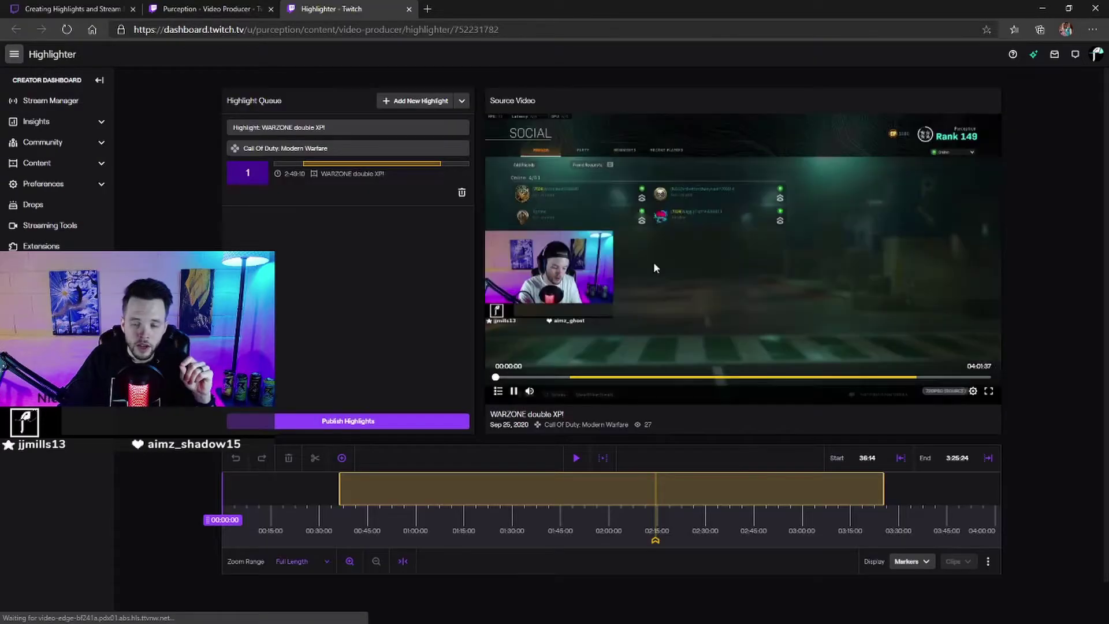
click(512, 392)
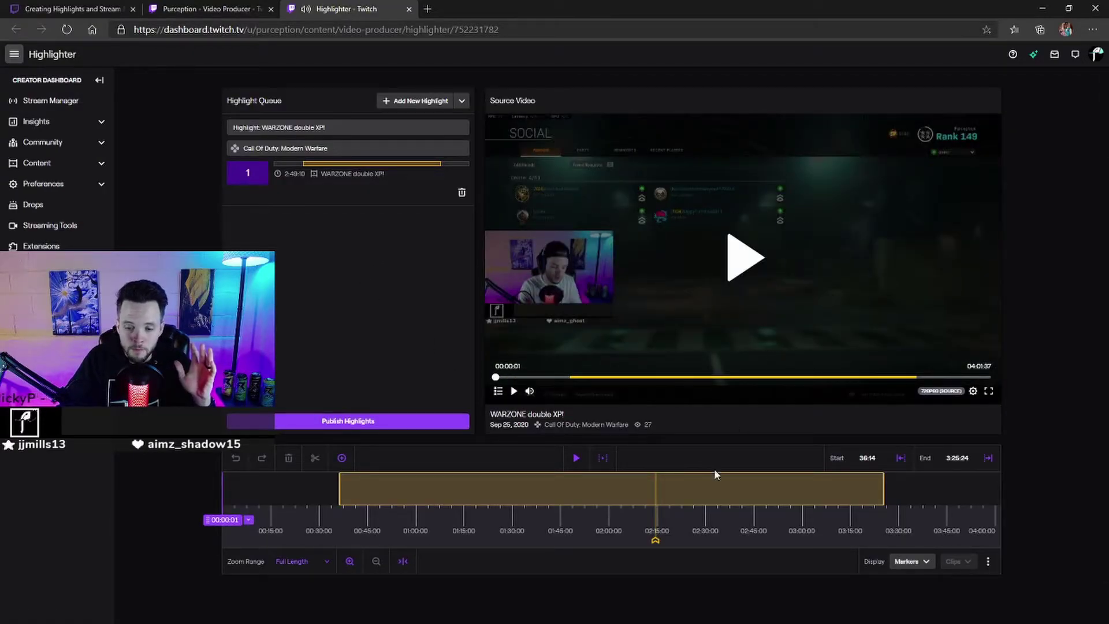
mouse_move(655, 540)
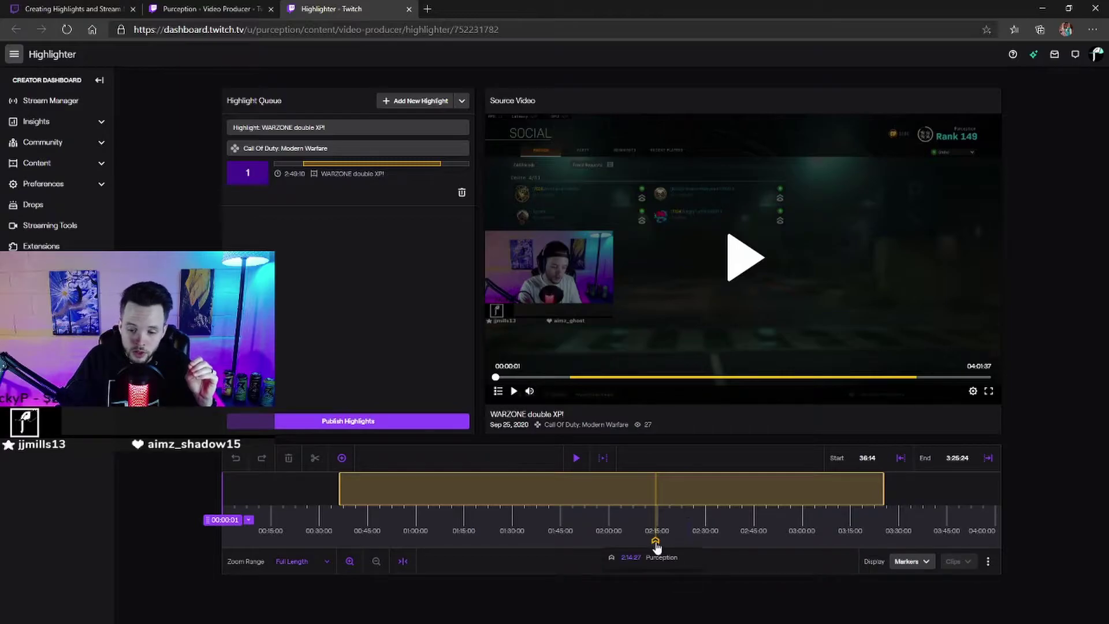
click(656, 543)
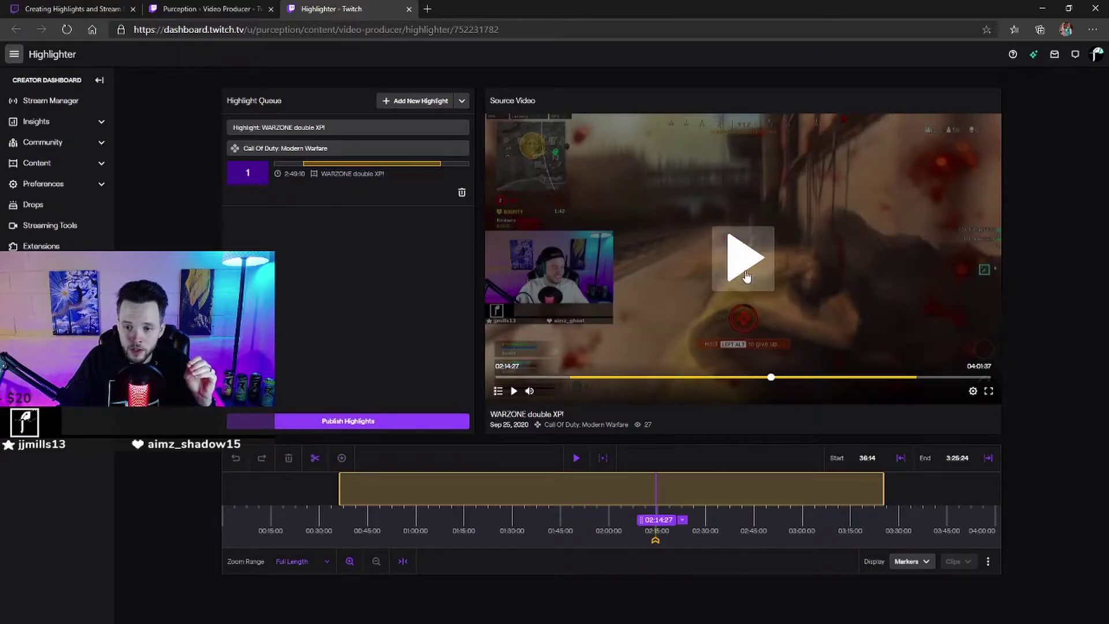
click(744, 259)
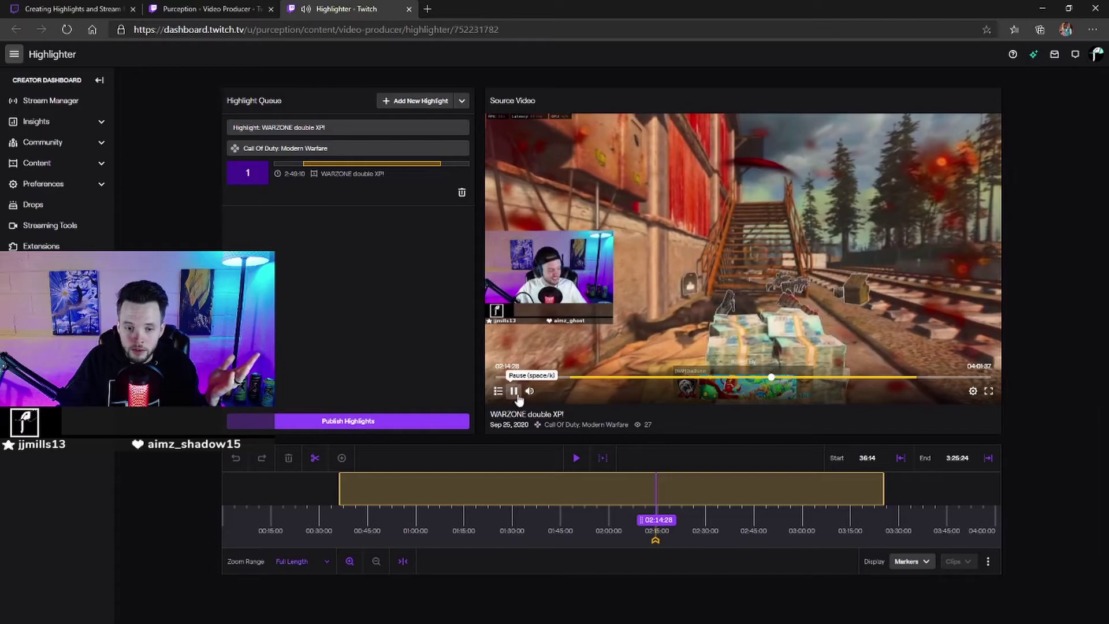
Replay the moment from 02:14:14, pause it, and return to the past broadcasts list.
click(514, 390)
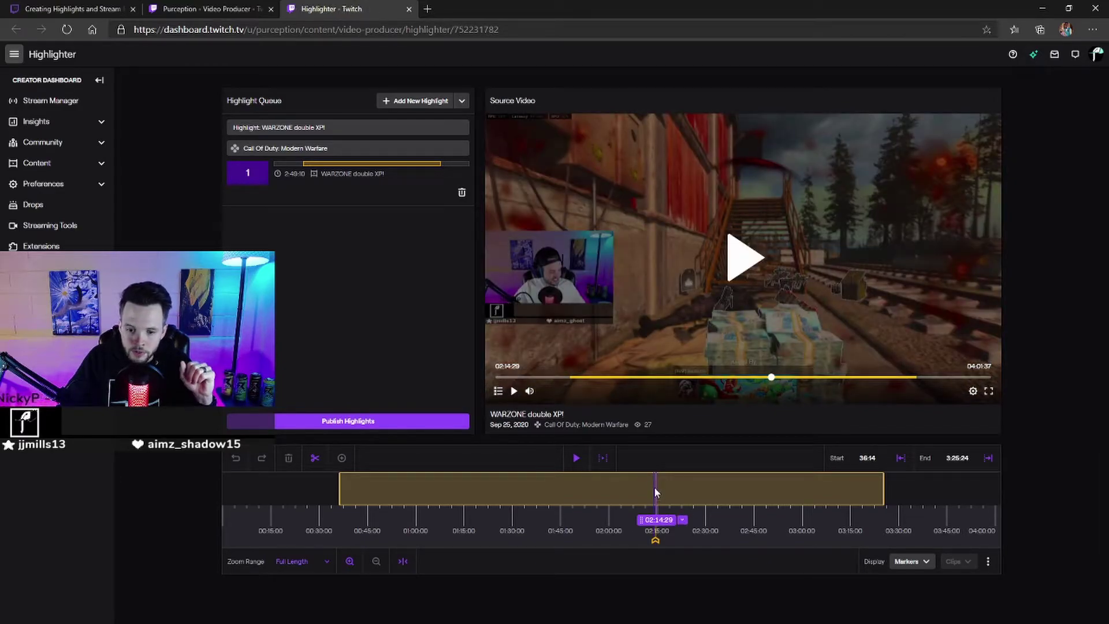
key(Left)
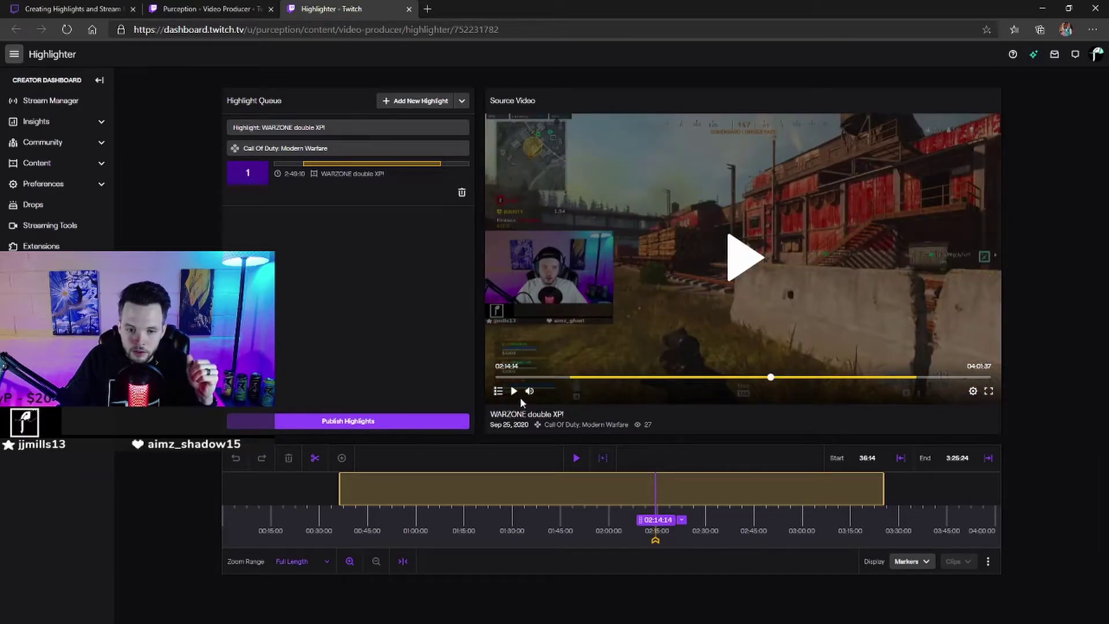
click(513, 391)
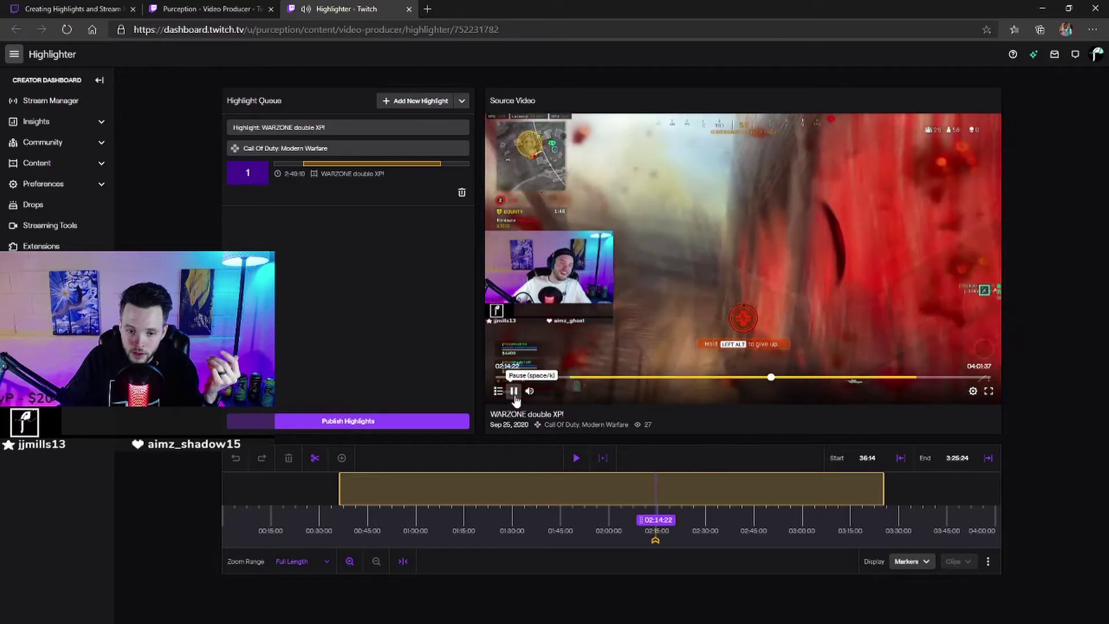
click(514, 392)
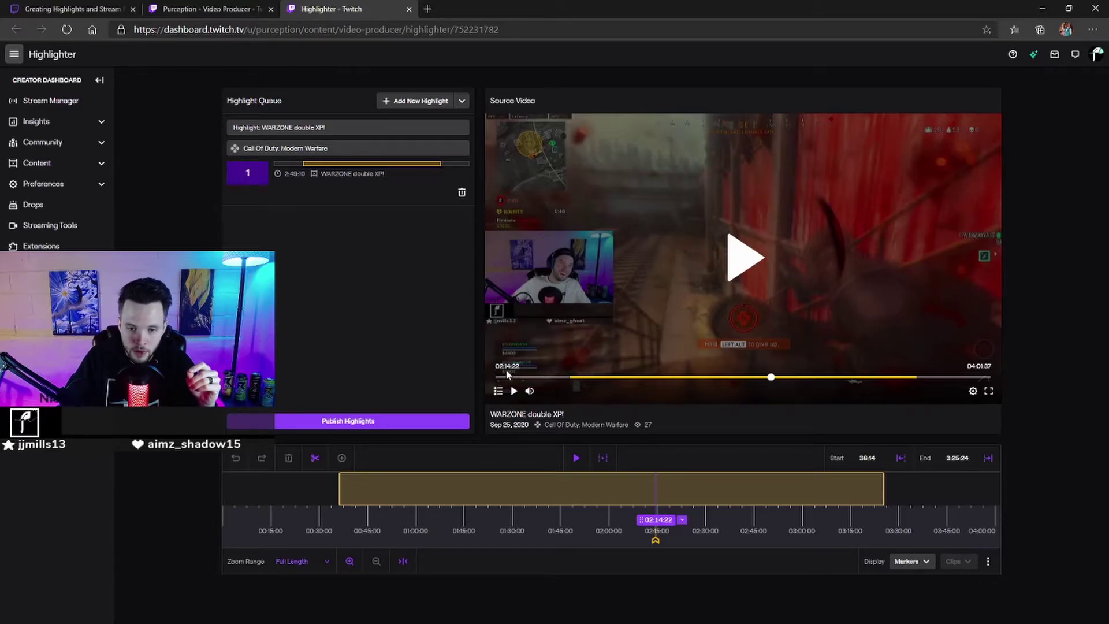
click(231, 10)
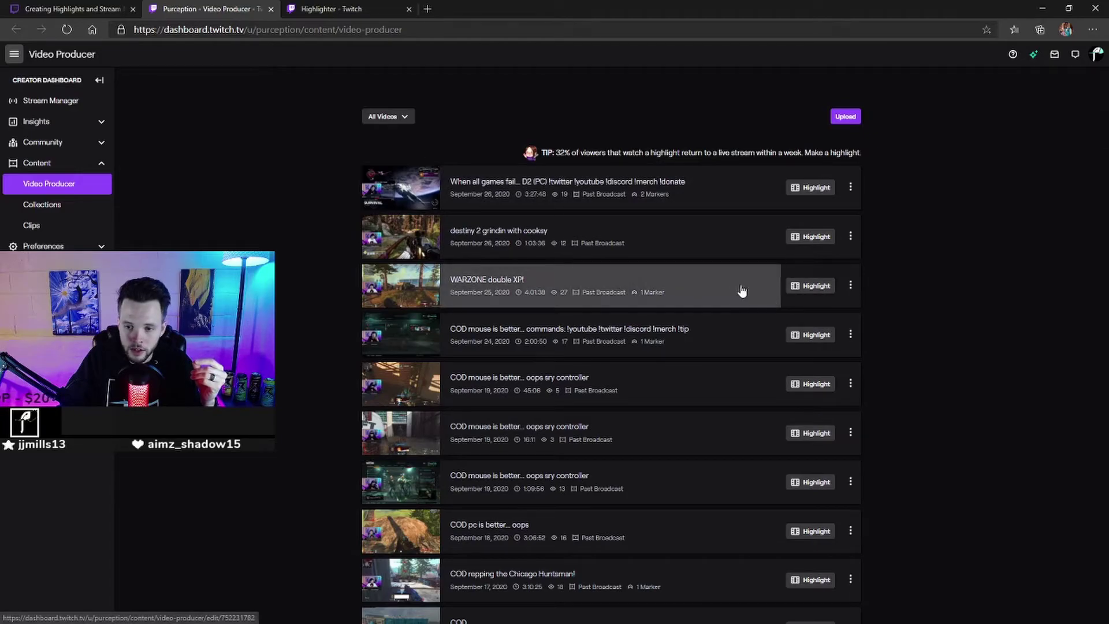
Open the WARZONE double XP! broadcast and seek to the marked moment at 02:14:17.
click(712, 295)
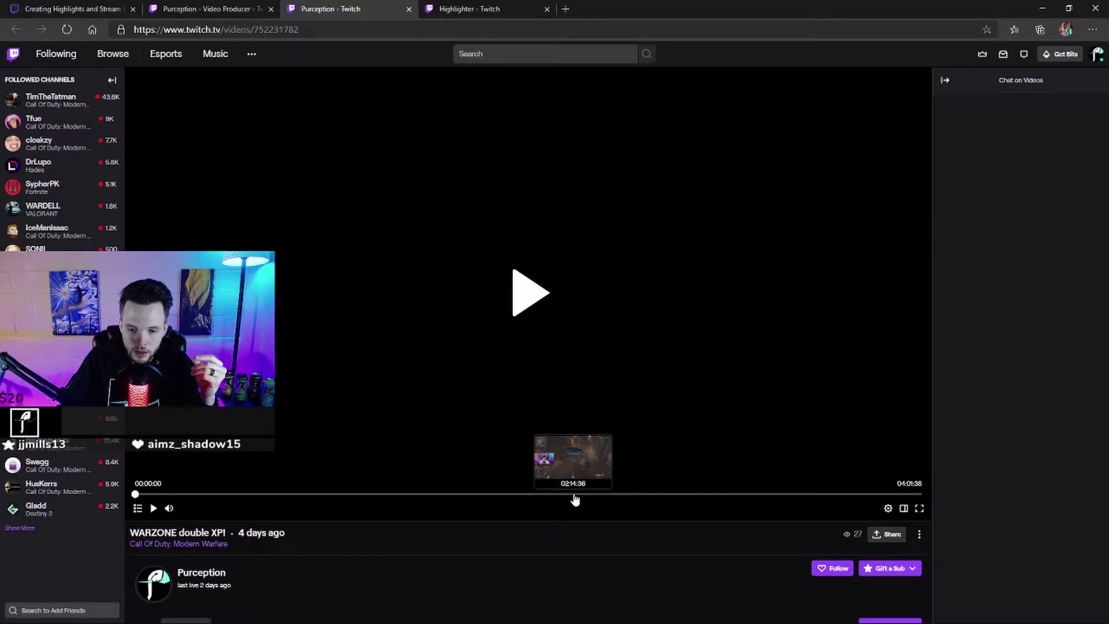
click(582, 528)
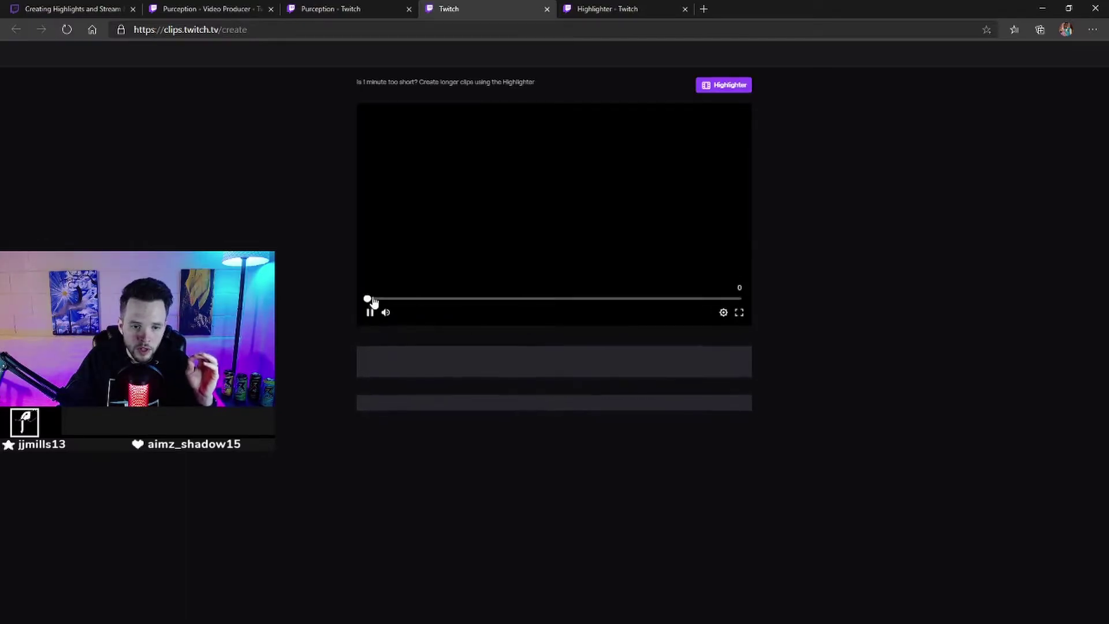
Trim the clip to about 38 seconds and publish it titled 'Scared the crap out of me..'.
click(369, 312)
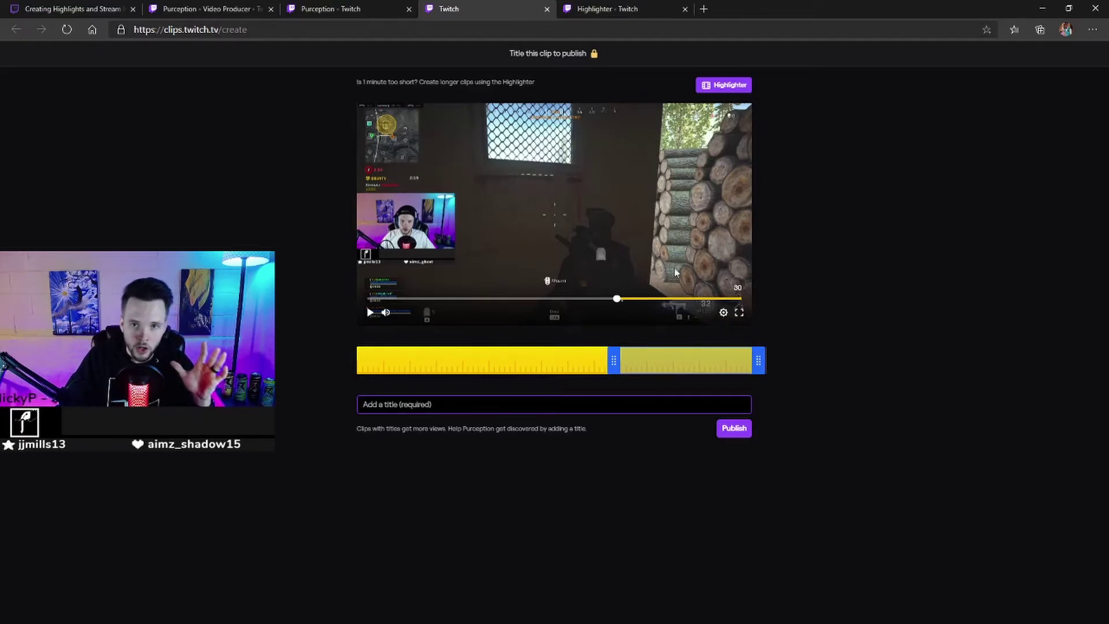
drag(613, 360, 578, 360)
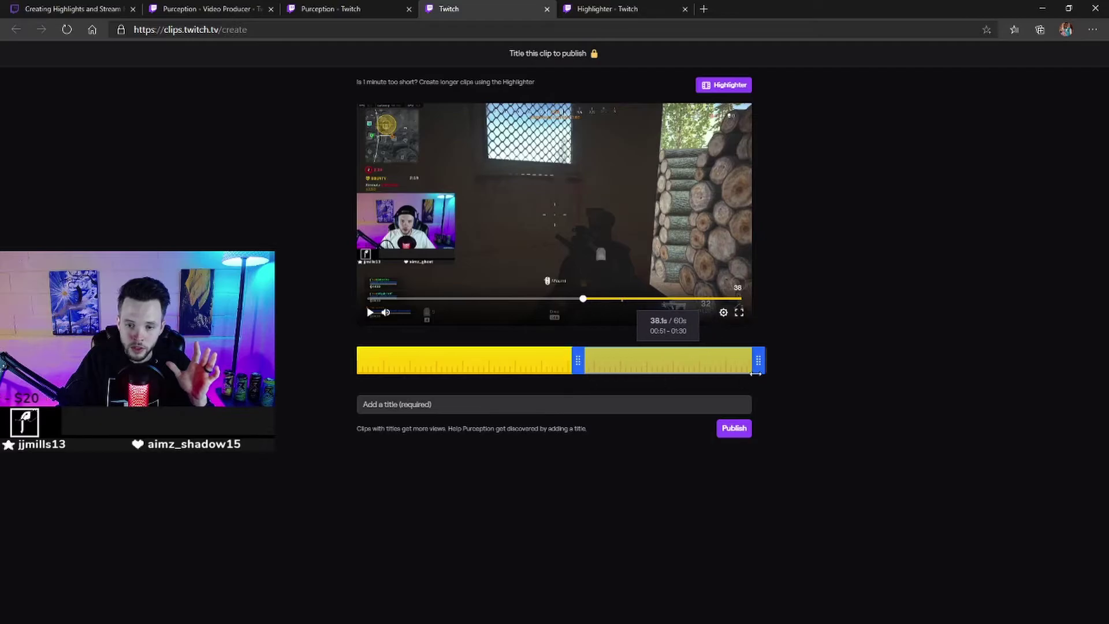
click(369, 314)
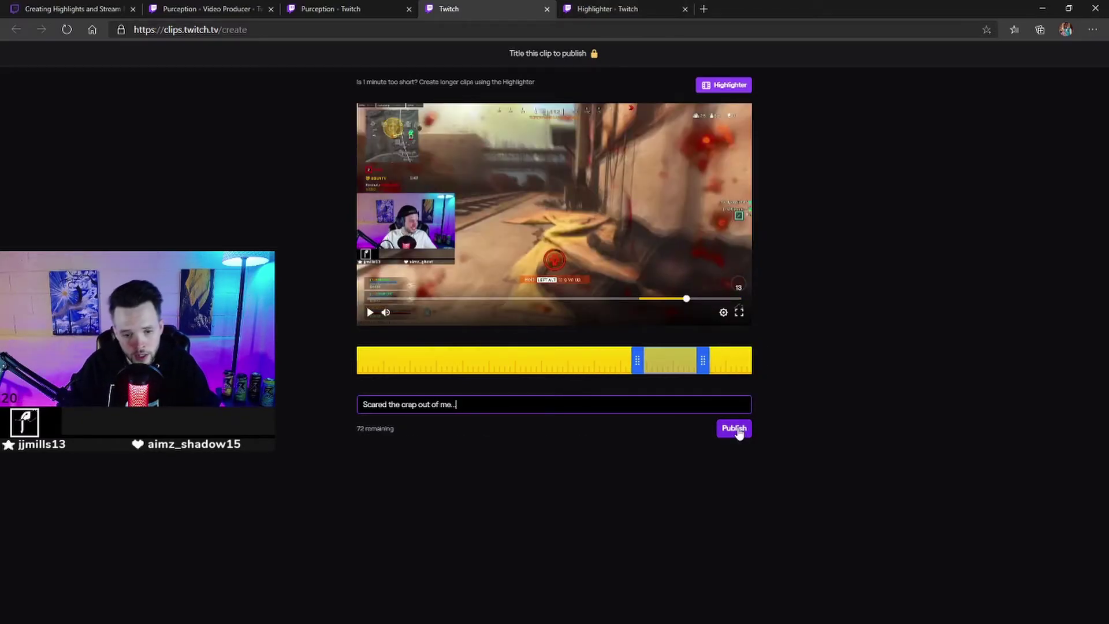
click(741, 435)
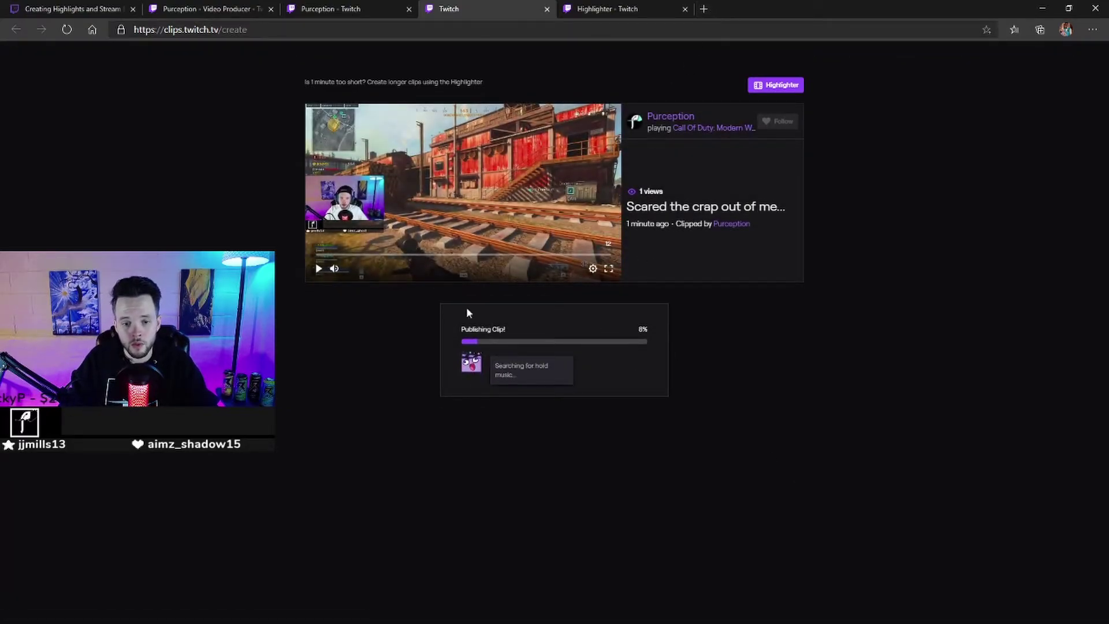
Search 'twitch clip downloader' in a new tab, open Clipr, and copy the clip's link.
click(703, 9)
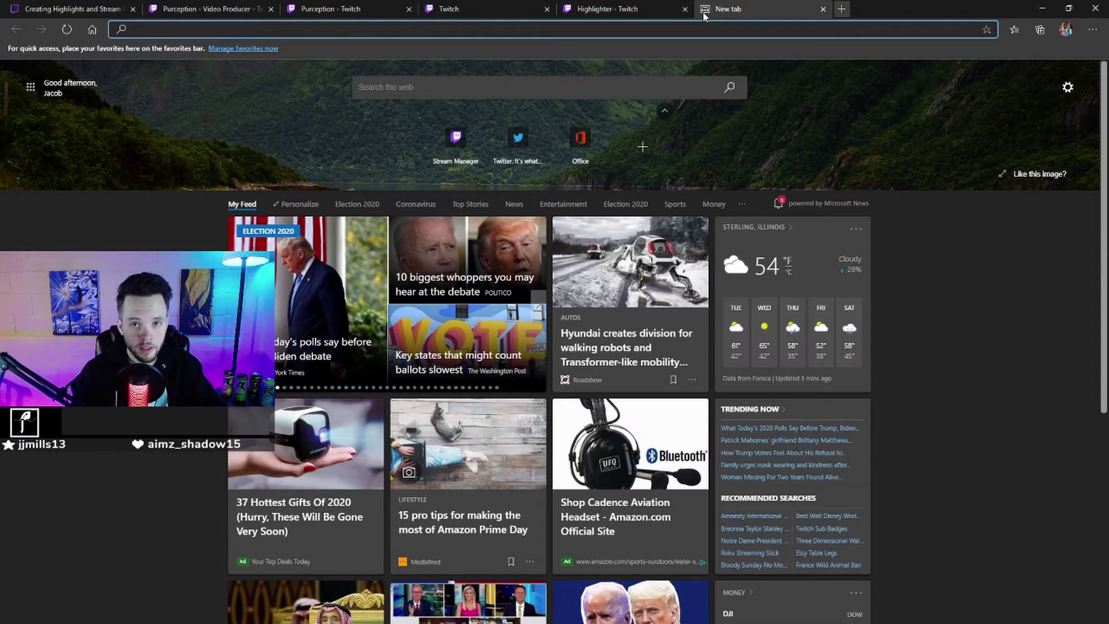
text(twitch clip downloader)
key(Return)
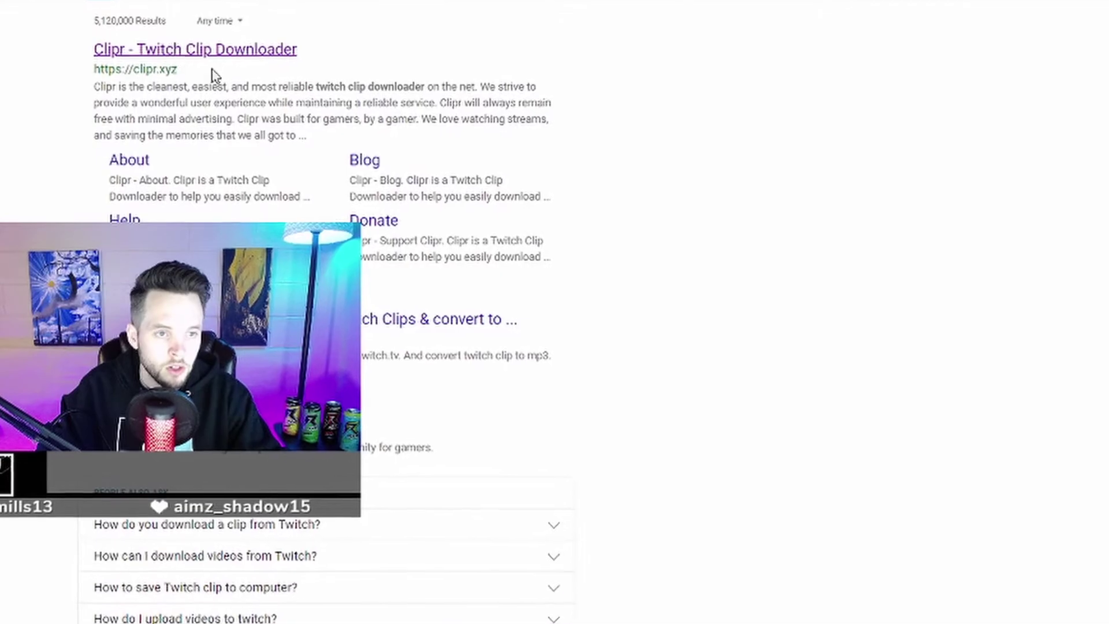
click(214, 51)
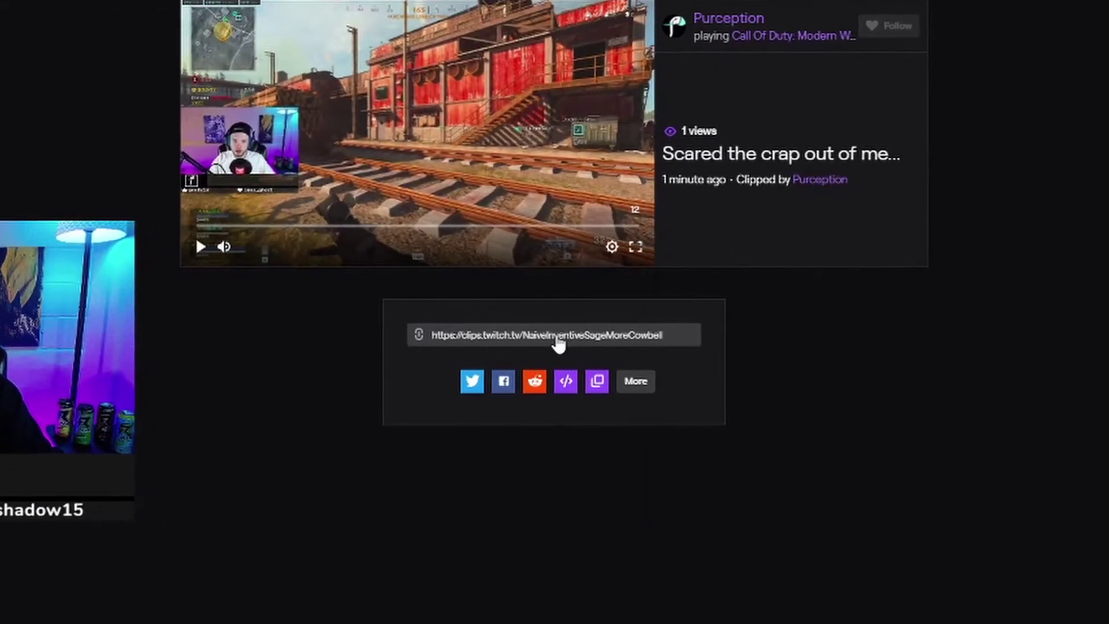
click(560, 342)
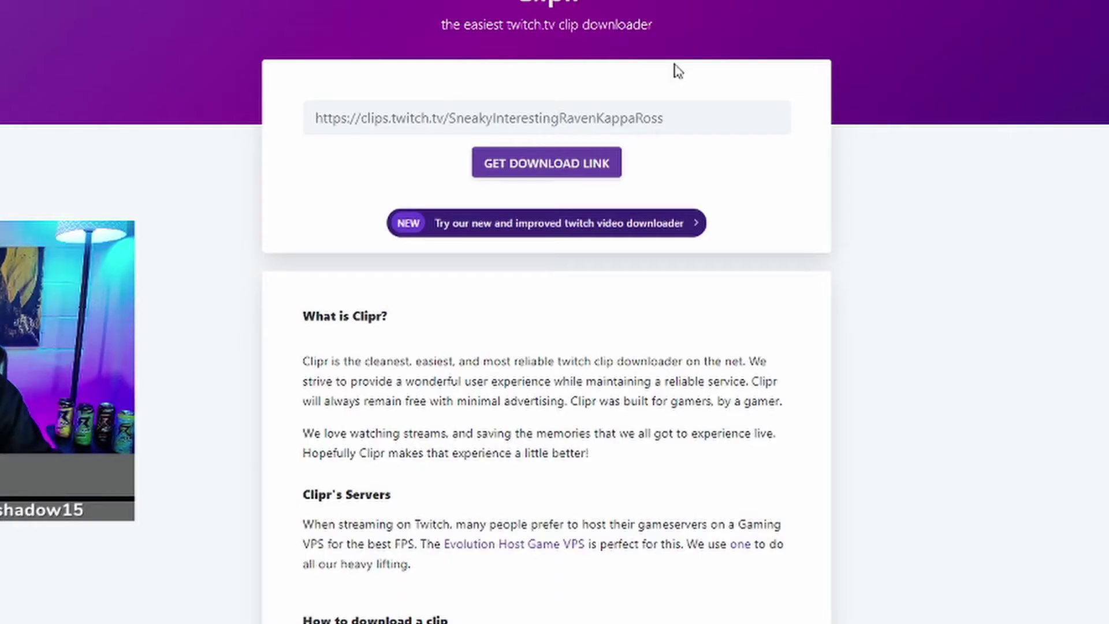
Paste the clip link into Clipr and download it as AT-cm_876079714.mp4.
click(549, 119)
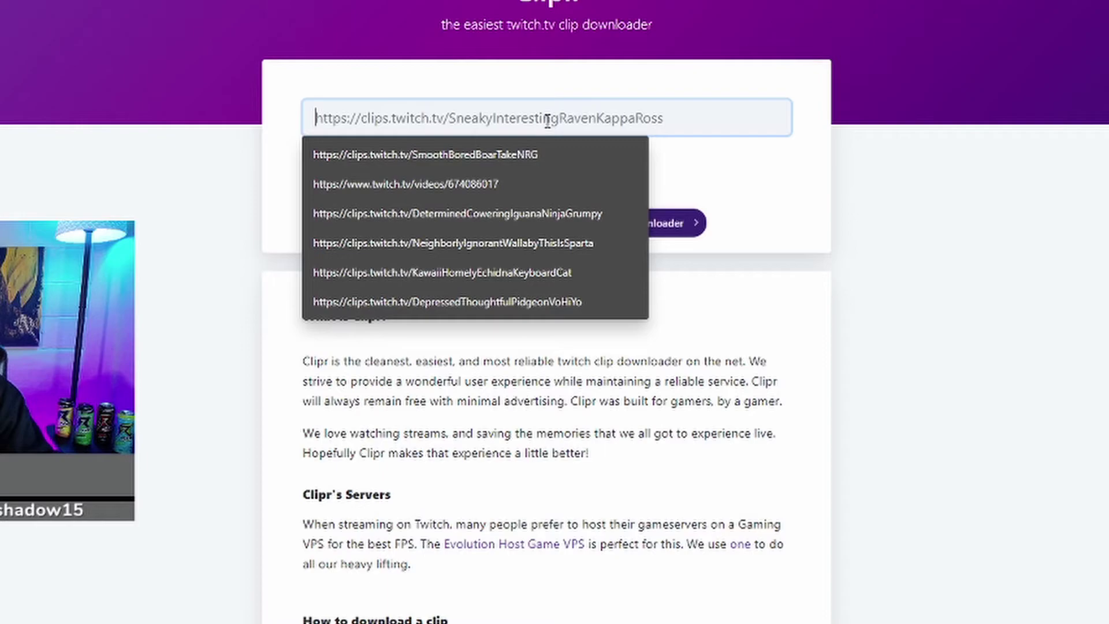
right_click(547, 120)
click(566, 256)
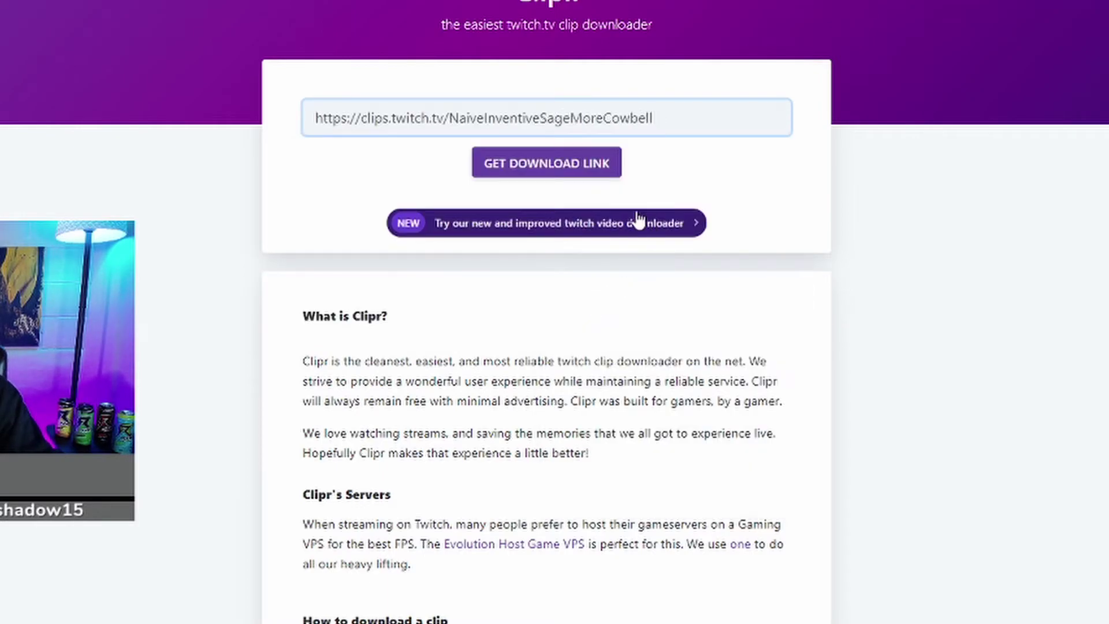
click(529, 163)
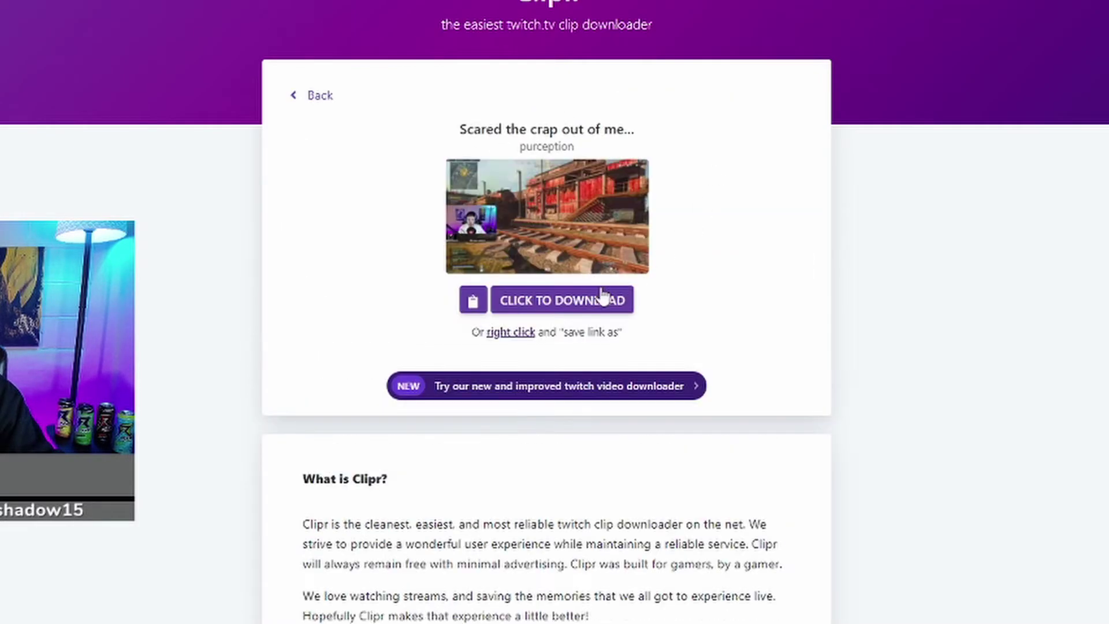
click(567, 296)
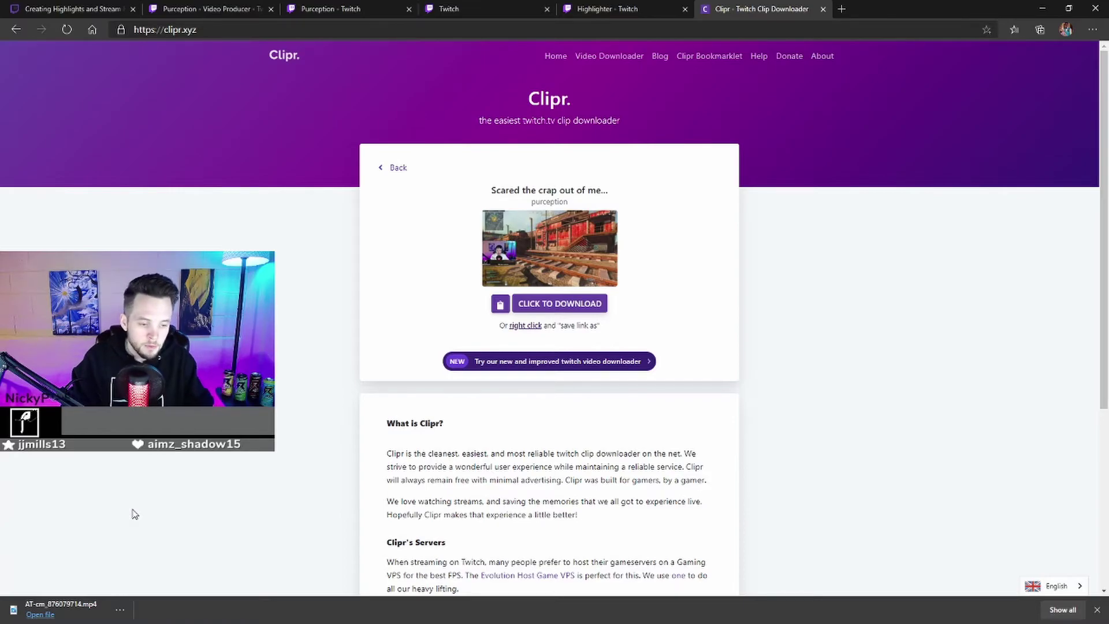
Switch back to the Twitch tab showing the published clip and its share link.
click(516, 8)
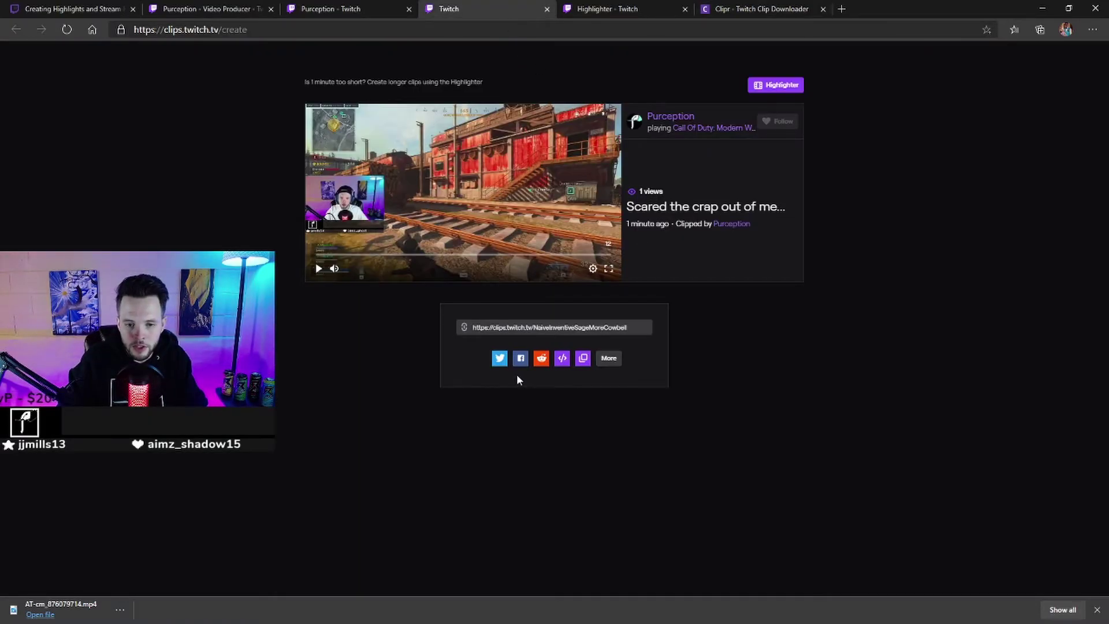